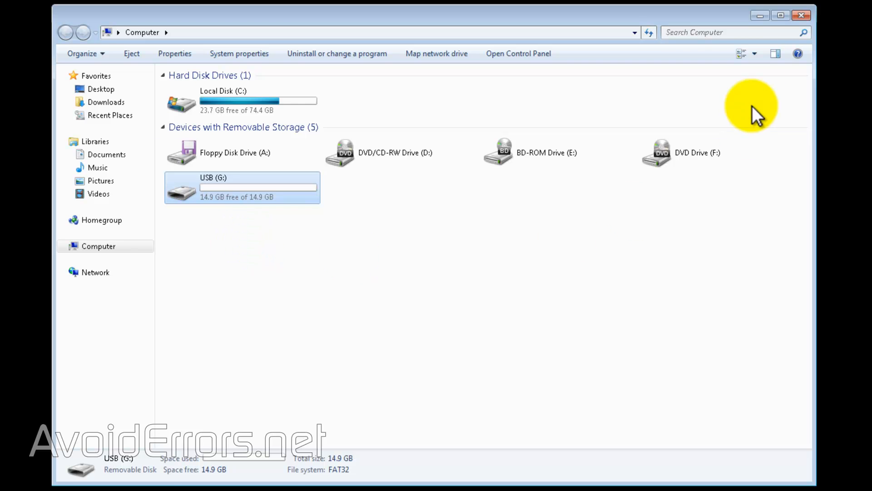
Step: Download YUMI-2.0.1.9.exe for Windows from the YUMI multiboot USB creator page
left_click(759, 17)
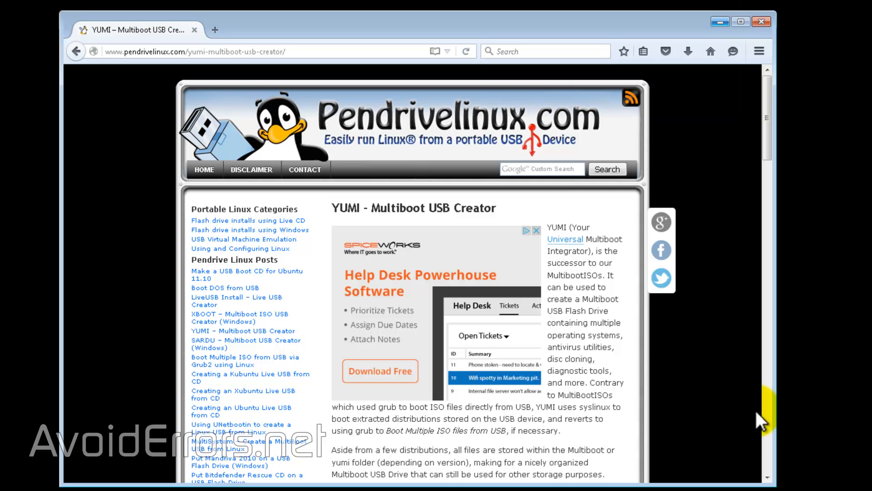
left_click(769, 146)
left_click_drag(768, 135, 765, 312)
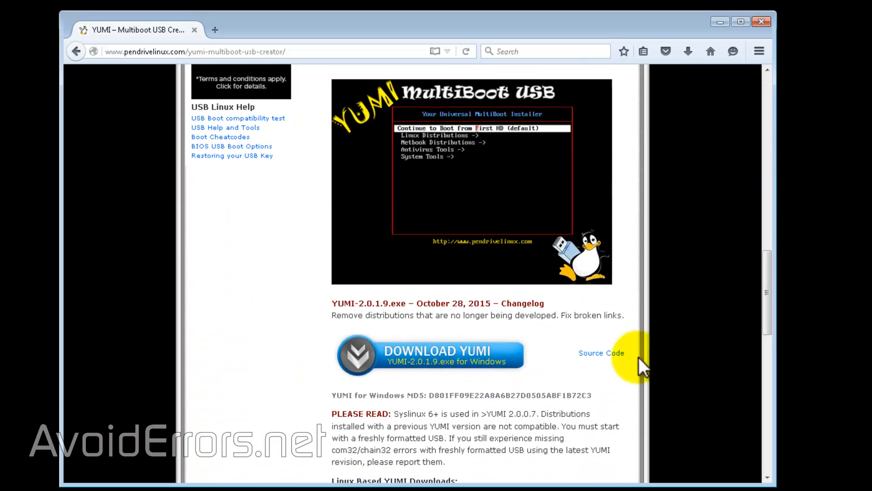
left_click(434, 380)
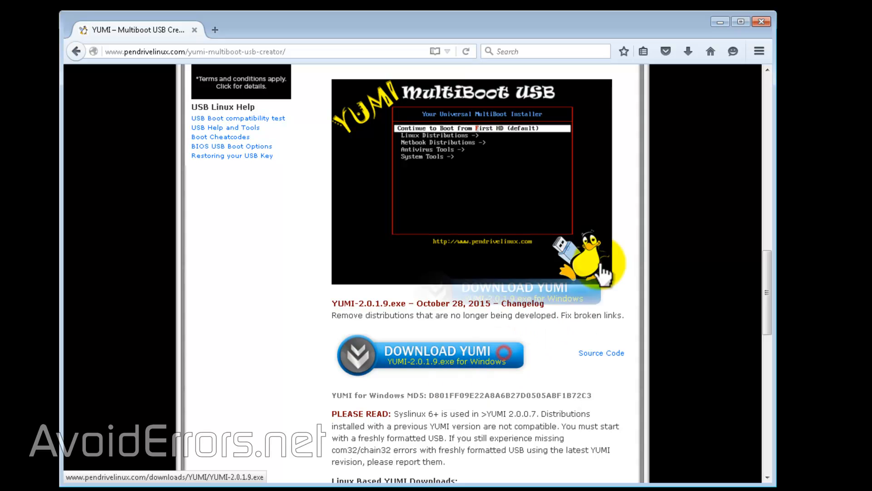
Step: Run YUMI-2.0.1.9.exe from the Downloads folder and accept its license agreement
left_click(722, 21)
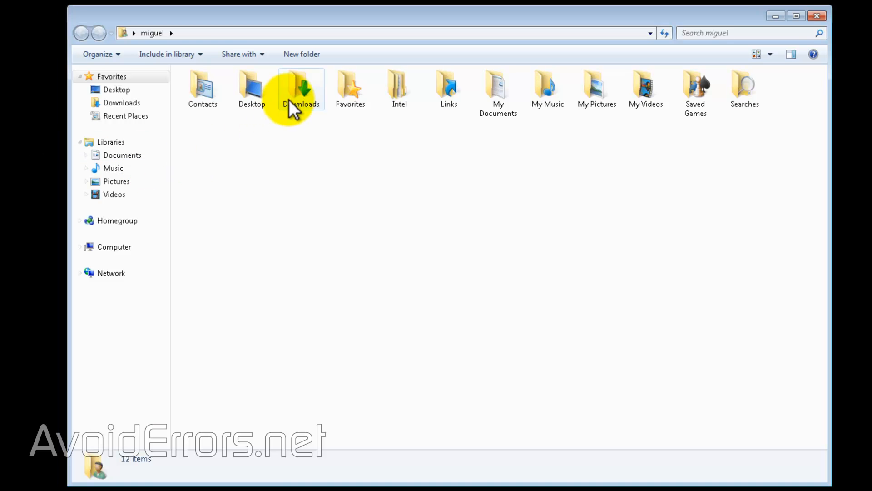
double_click(299, 86)
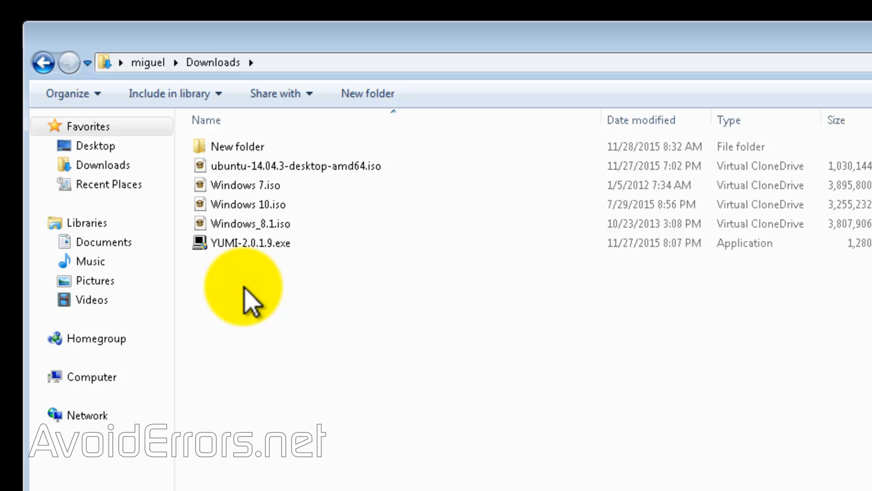
double_click(256, 245)
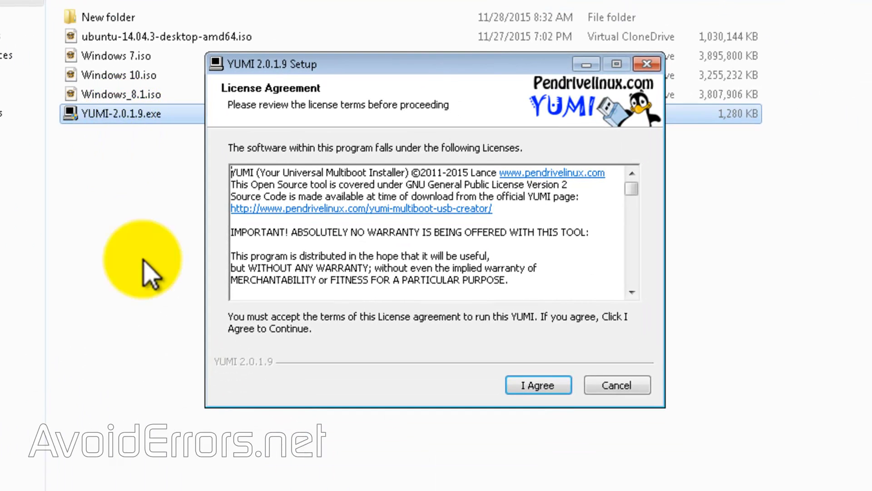
left_click(527, 386)
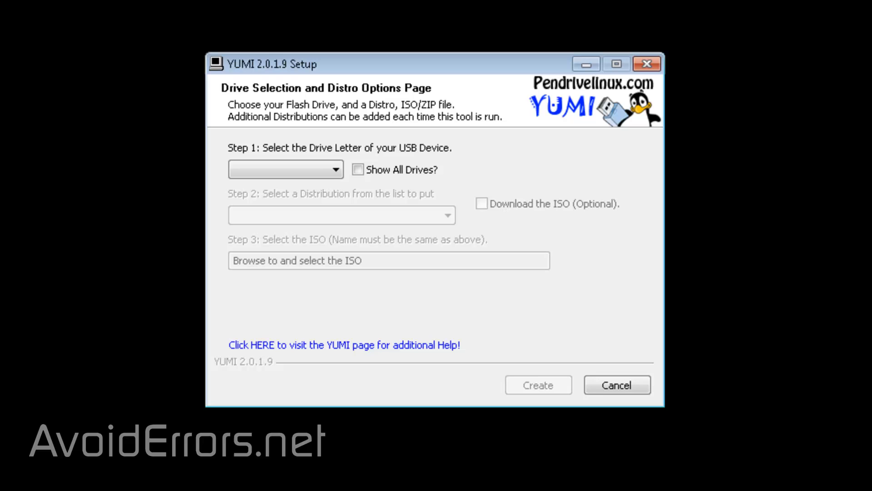
Step: Select G:\ USB 14GB as the USB device and enable FAT32 formatting of that drive
left_click(335, 170)
left_click(318, 199)
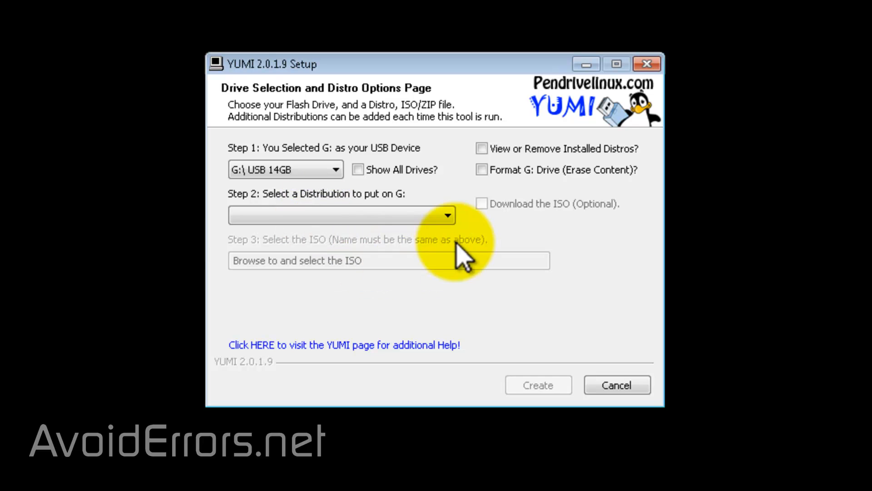
left_click(483, 171)
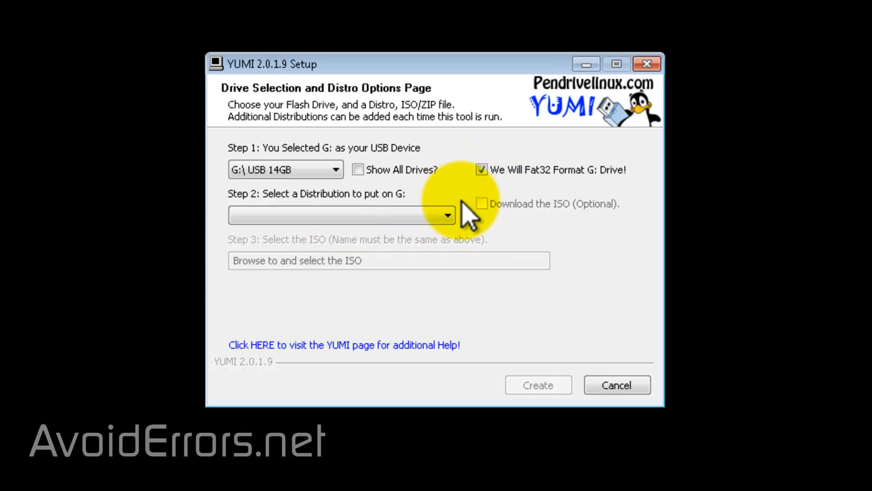
Step: Choose Windows Vista/7/8 Installer as the distribution and Windows 7.iso from Downloads as its ISO
left_click(449, 217)
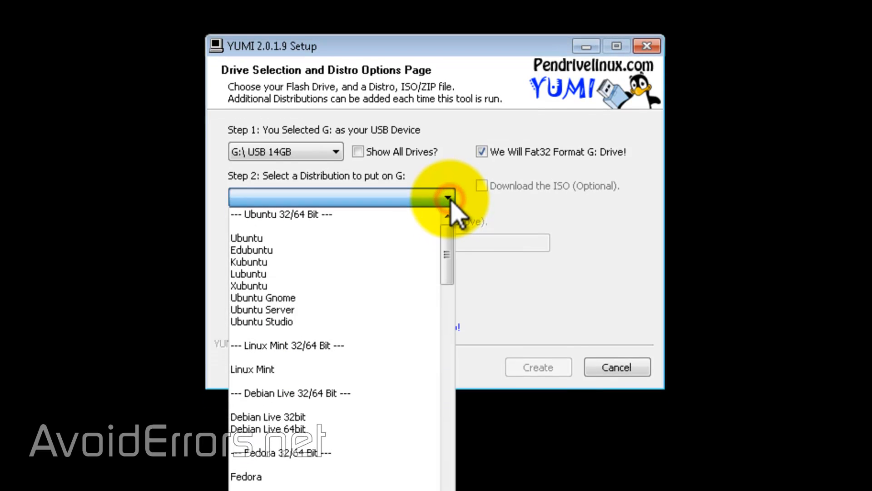
left_click_drag(448, 255, 448, 488)
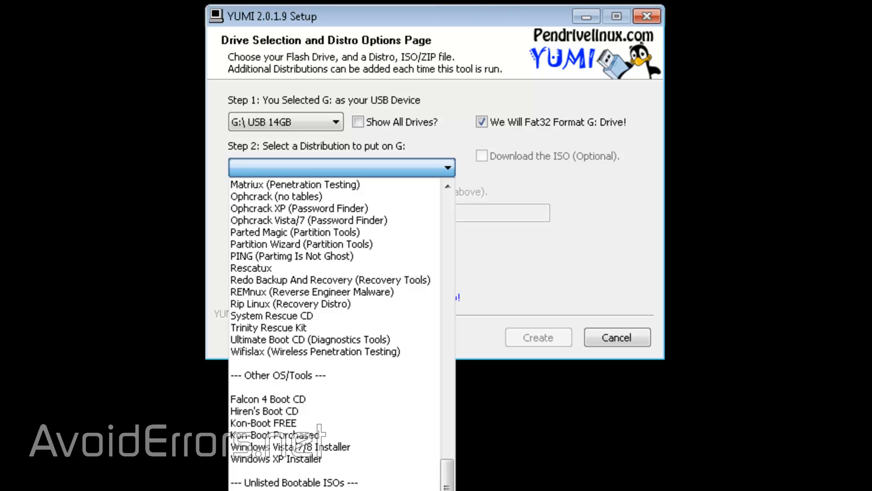
left_click(337, 447)
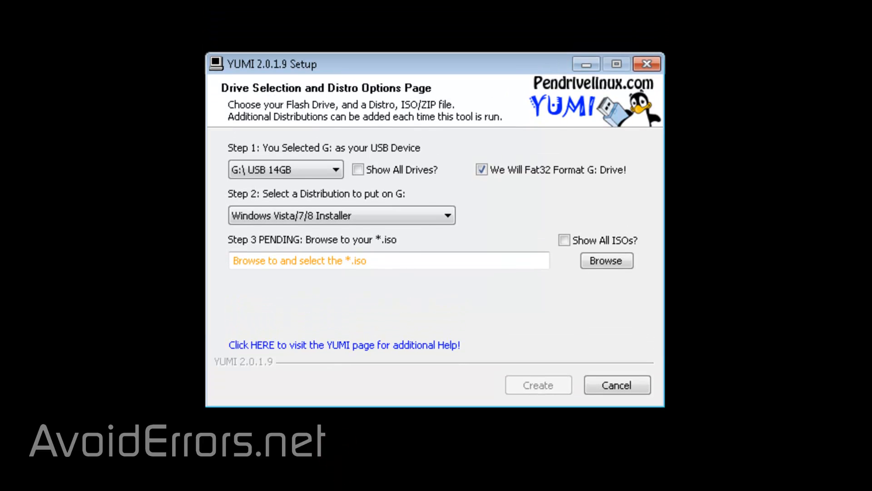
left_click(624, 265)
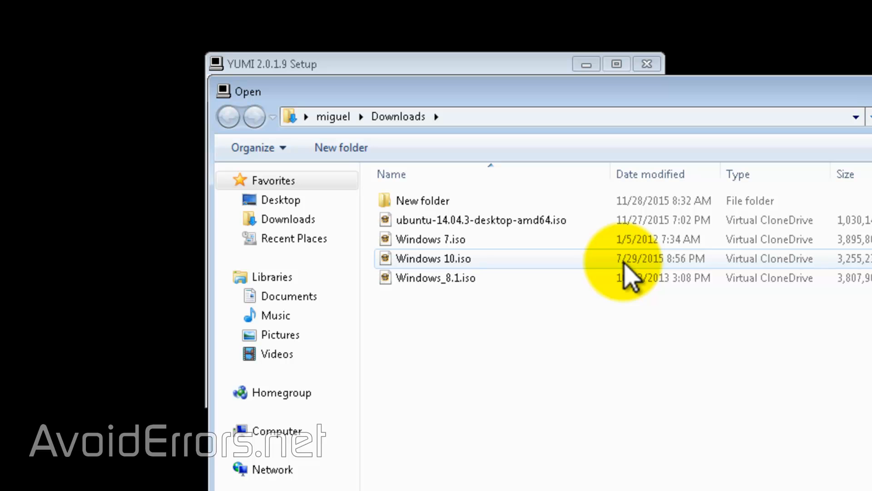
double_click(423, 241)
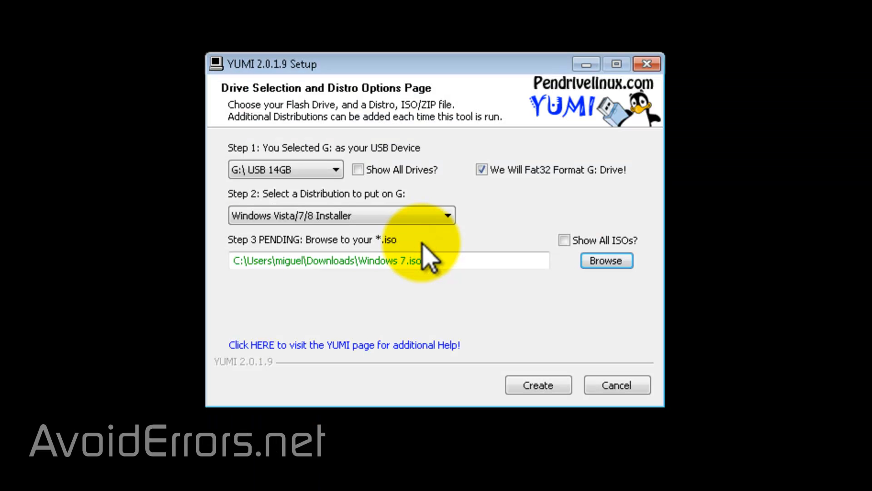
Step: Create the Windows 7 installer on G:, confirming the format actions, and choose to add more ISOs
left_click(512, 389)
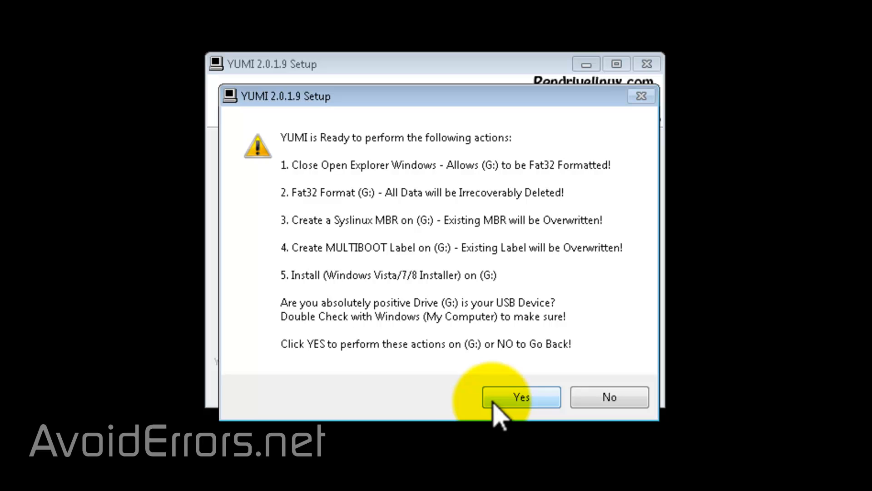
left_click(521, 396)
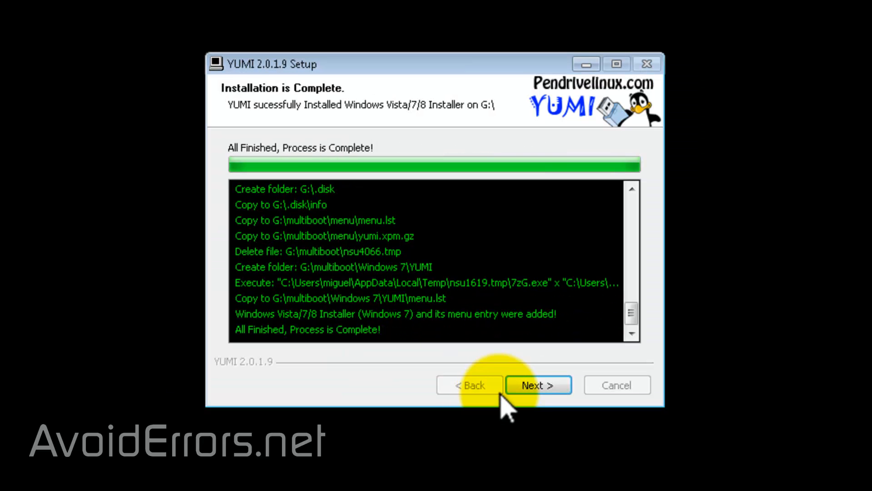
left_click(513, 383)
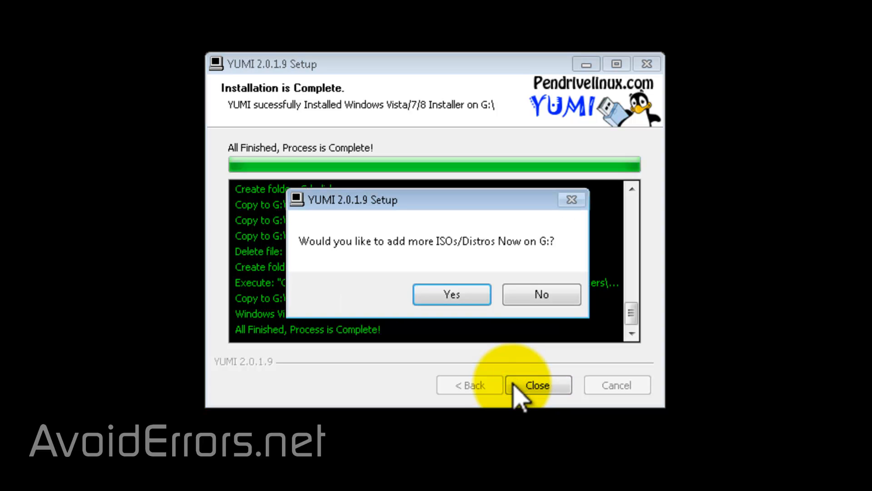
left_click(427, 296)
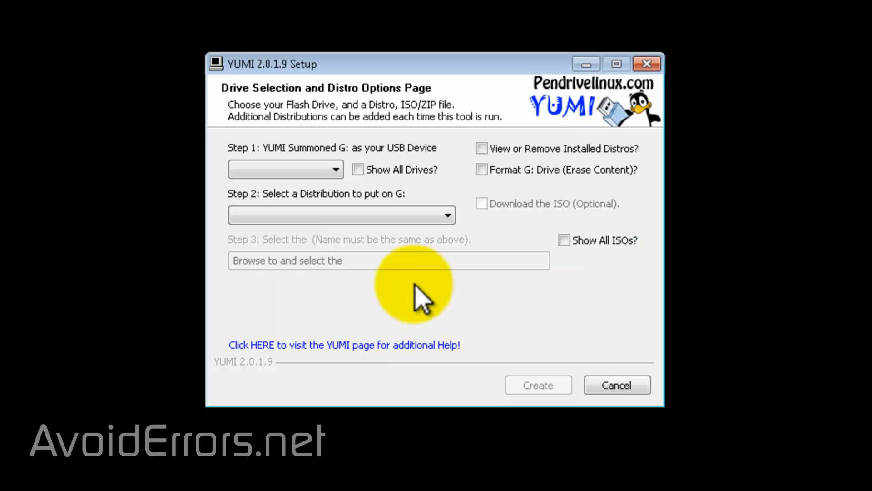
Step: Select the G:\ MULTIBOOT drive and set up Windows Vista/7/8 Installer with Windows_8.1.iso from Downloads
left_click(335, 170)
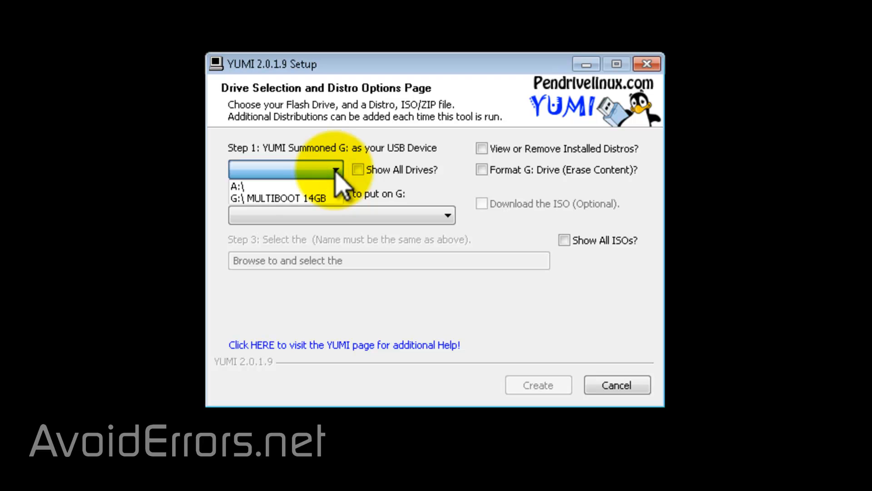
left_click(321, 198)
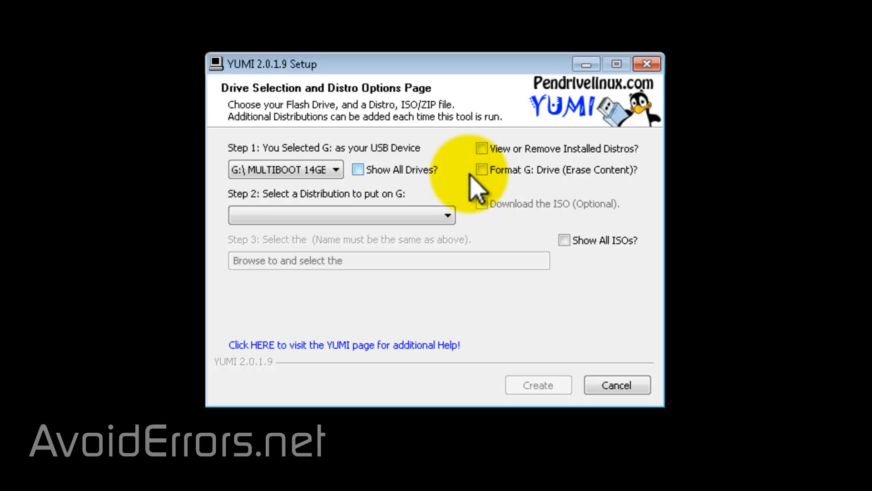
left_click(449, 216)
left_click_drag(449, 255, 454, 443)
left_click_drag(452, 395, 448, 473)
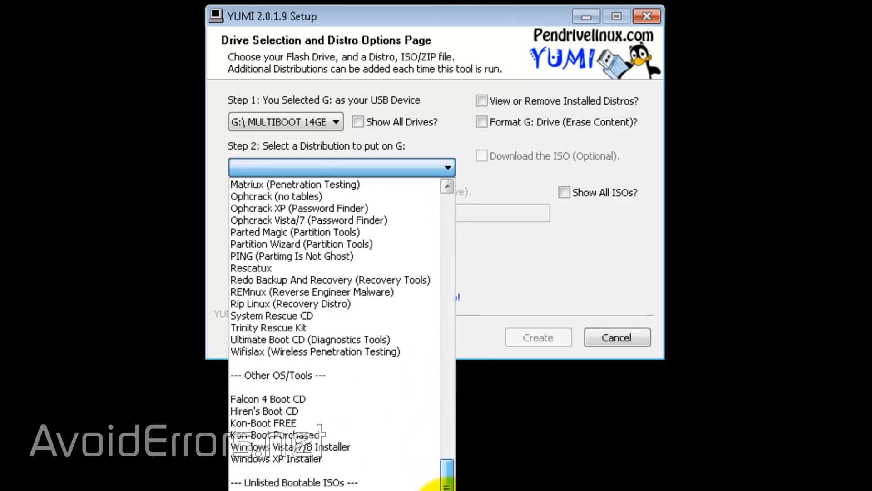
left_click(316, 447)
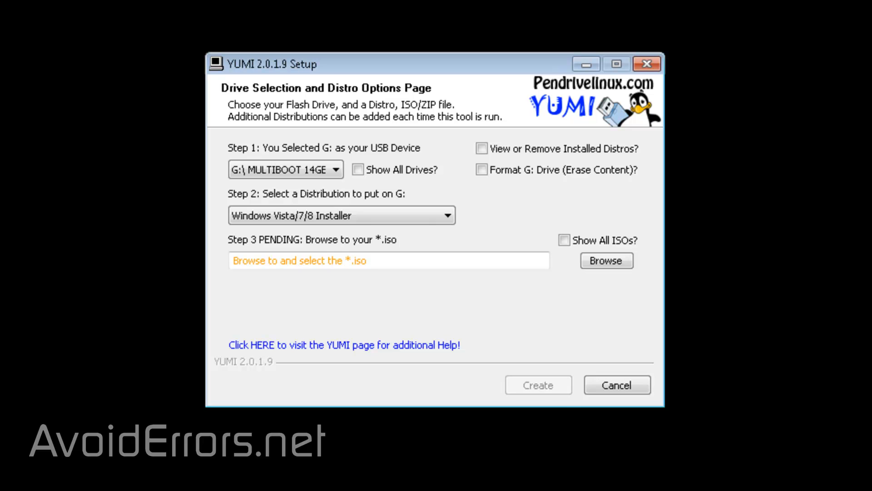
left_click(587, 266)
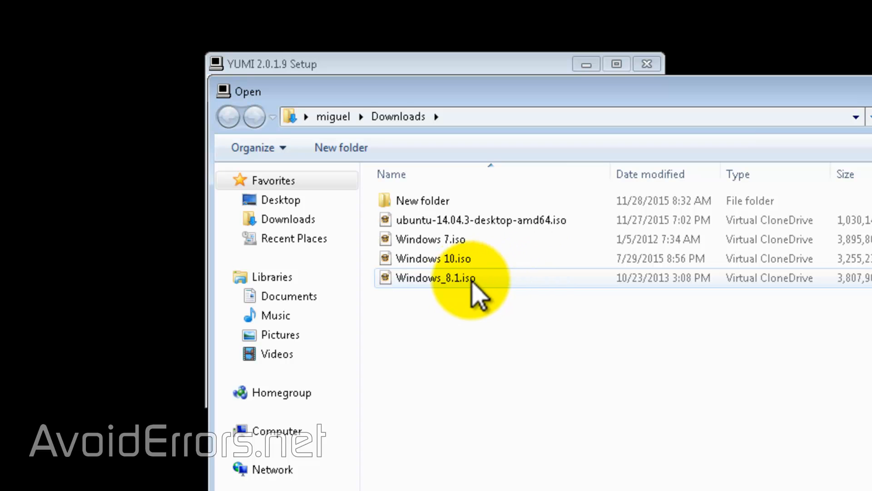
double_click(456, 279)
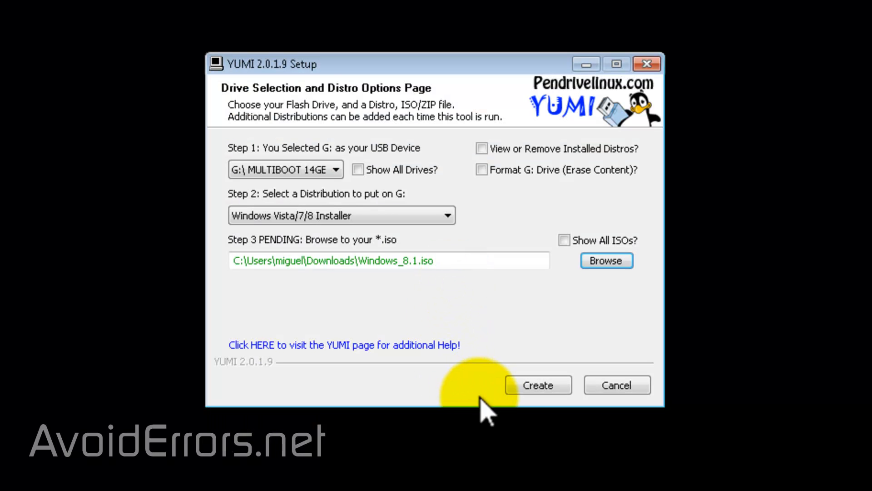
Step: Create the Windows 8.1 installer on G: and choose to add more ISOs
left_click(509, 388)
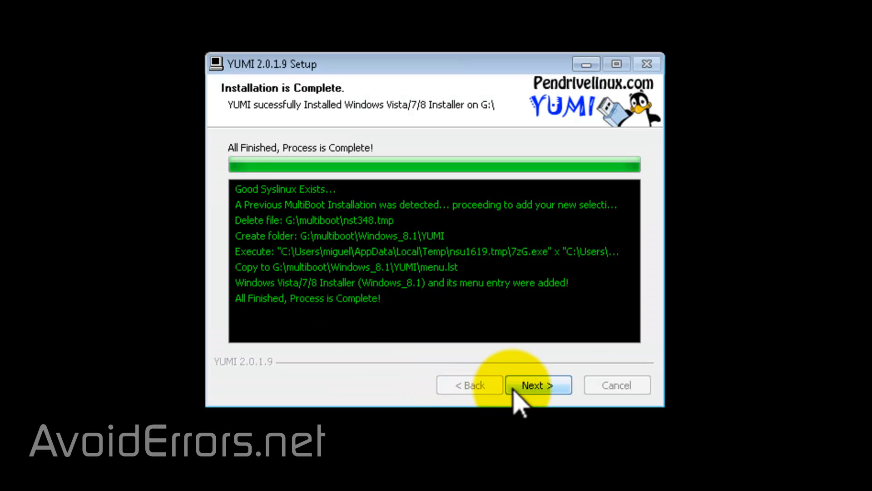
left_click(513, 390)
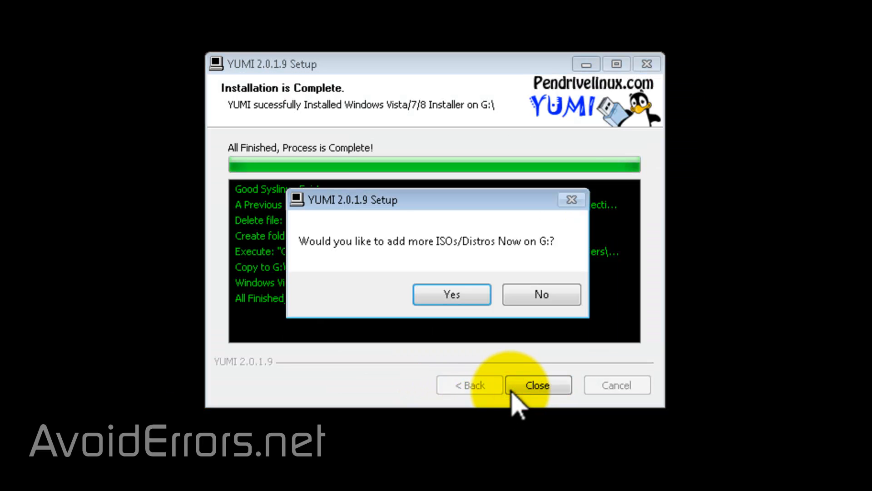
left_click(482, 298)
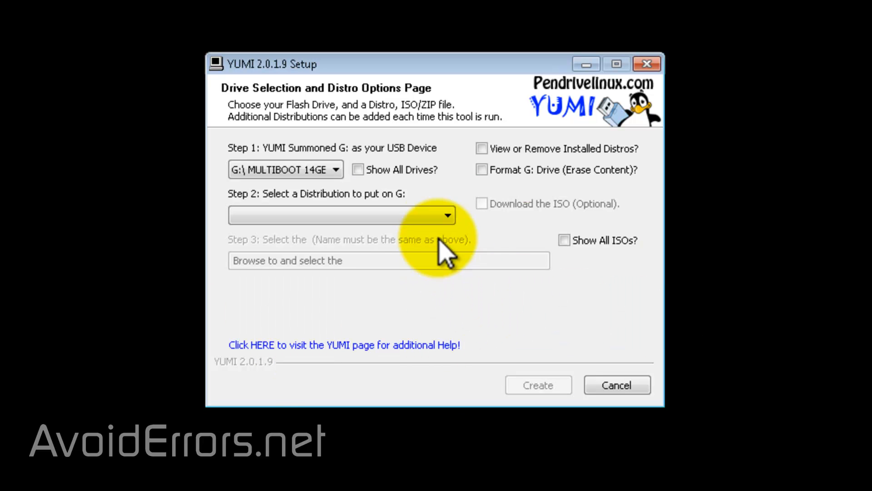
Step: Choose Windows Vista/7/8 Installer as the distribution and Windows 10.iso from Downloads as its ISO
left_click(447, 217)
left_click_drag(447, 283, 447, 477)
left_click(438, 490)
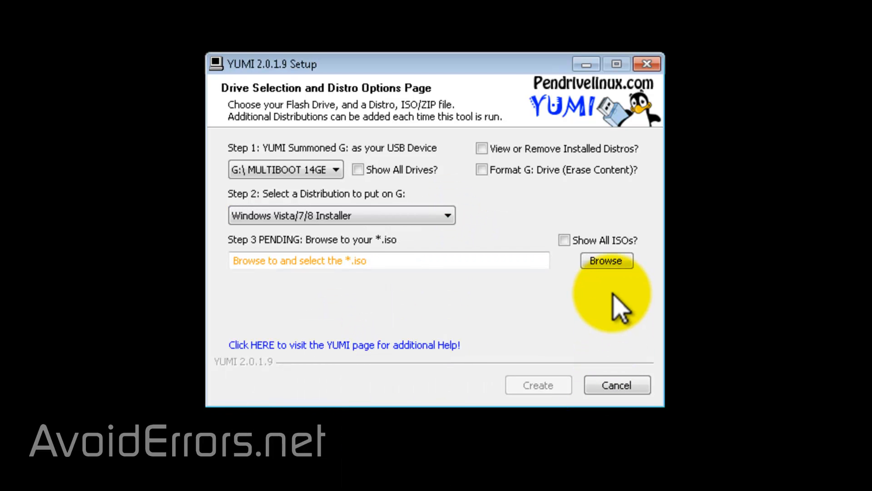
left_click(609, 263)
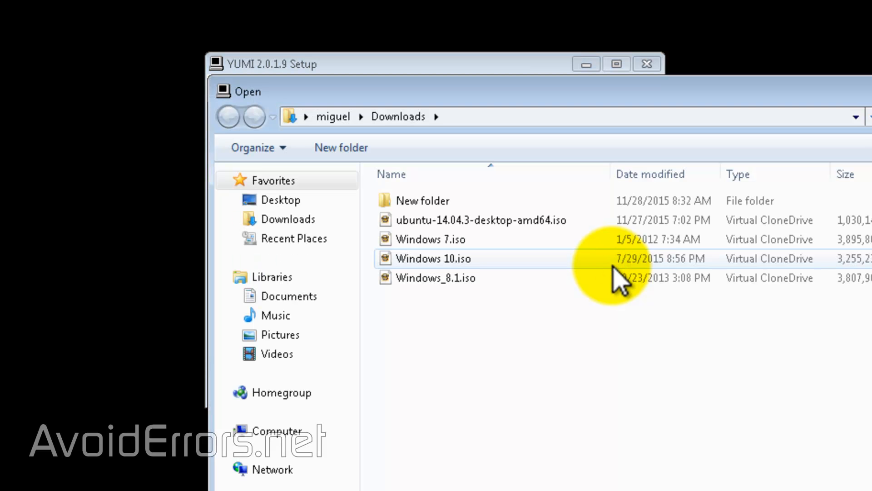
double_click(472, 263)
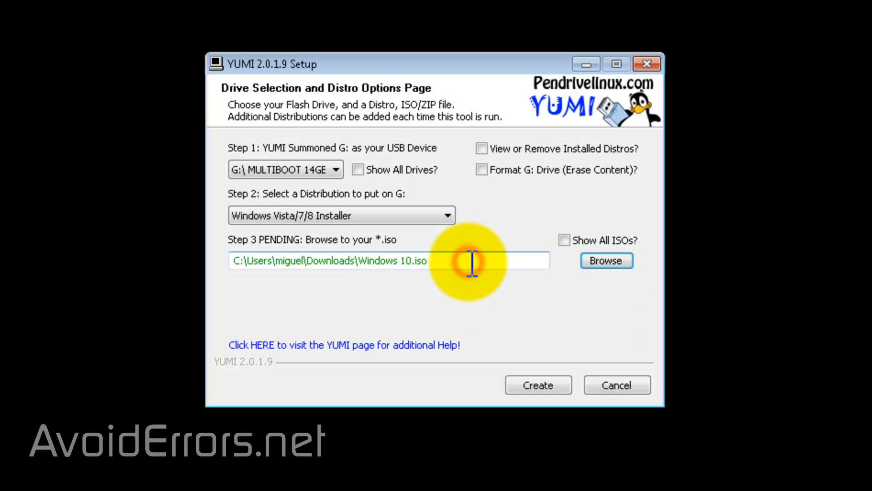
Step: Create the Windows 10 installer on G: and choose to add more ISOs
left_click(519, 390)
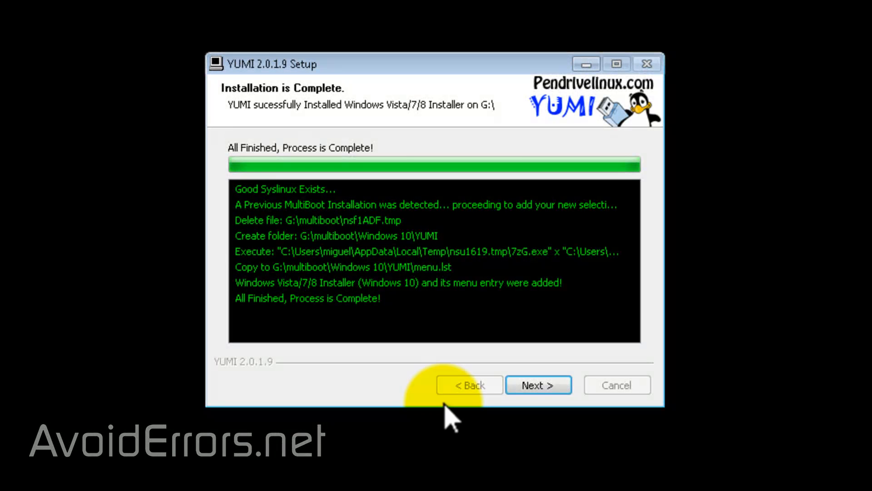
left_click(515, 386)
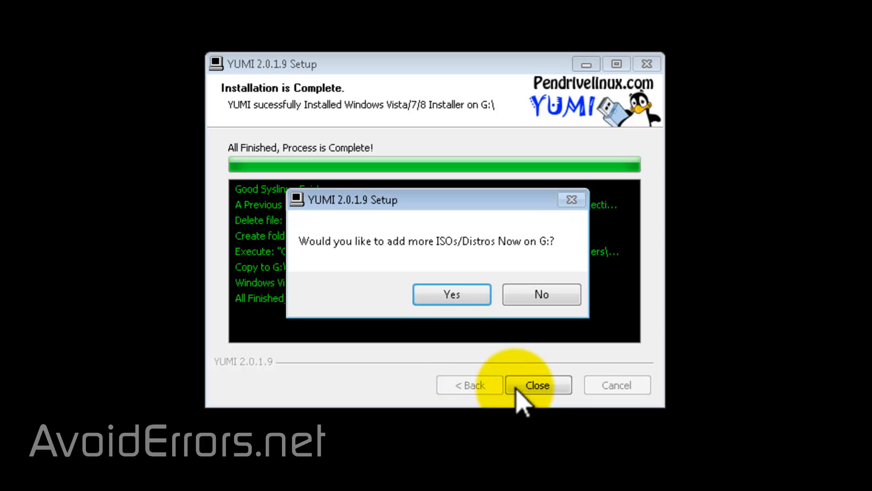
left_click(487, 300)
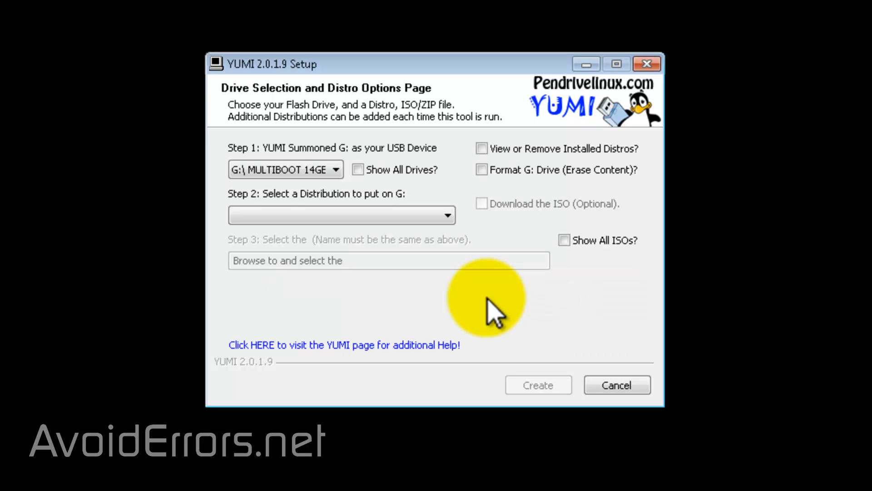
Step: Choose Ubuntu as the distribution and ubuntu-14.04.3-desktop-amd64.iso from Downloads as its ISO
left_click(448, 216)
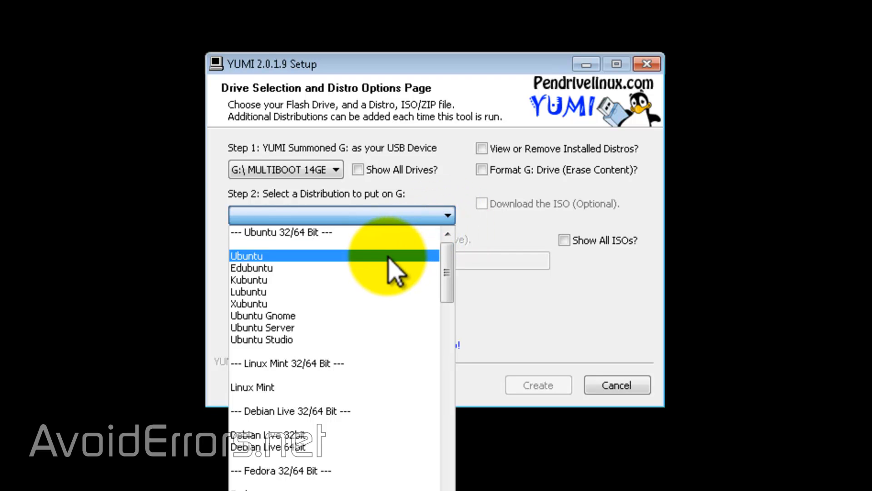
left_click(389, 259)
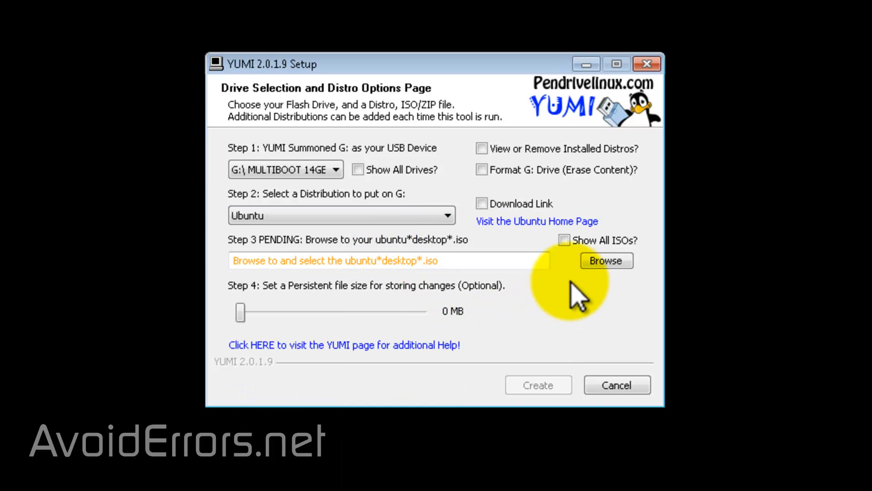
left_click(590, 262)
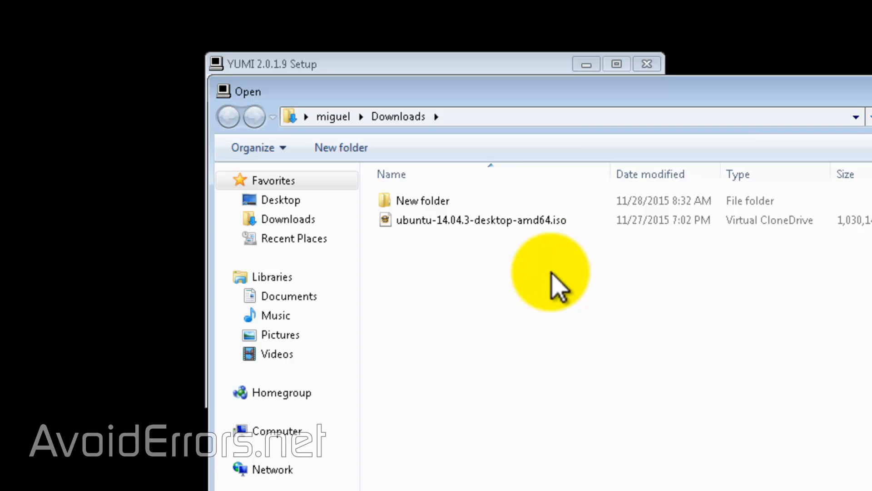
double_click(424, 222)
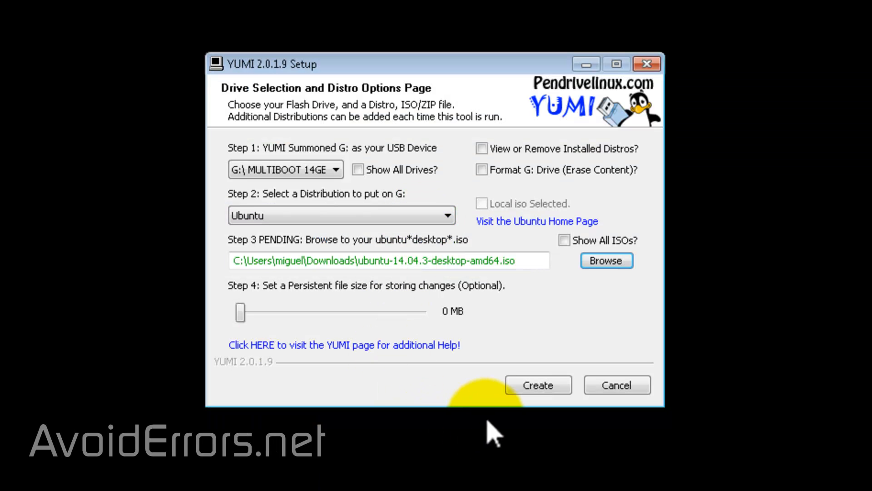
Step: Create the Ubuntu installer on G: and decline adding more ISOs
left_click(517, 391)
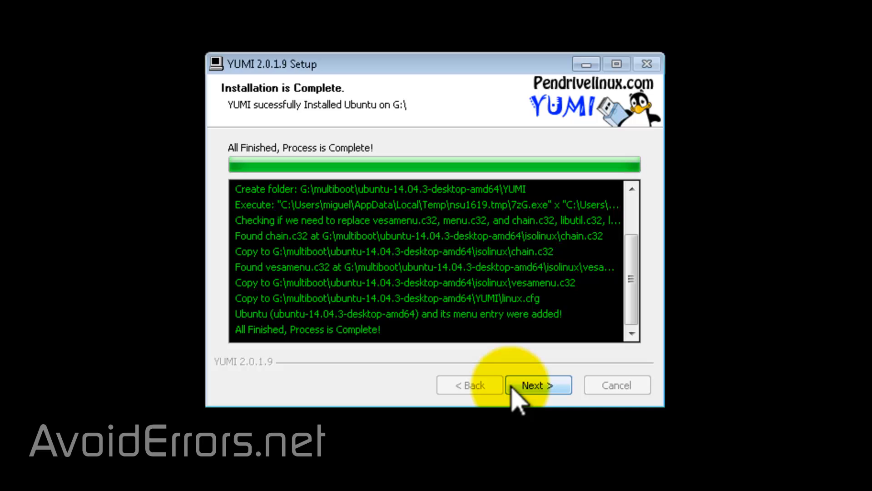
left_click(512, 386)
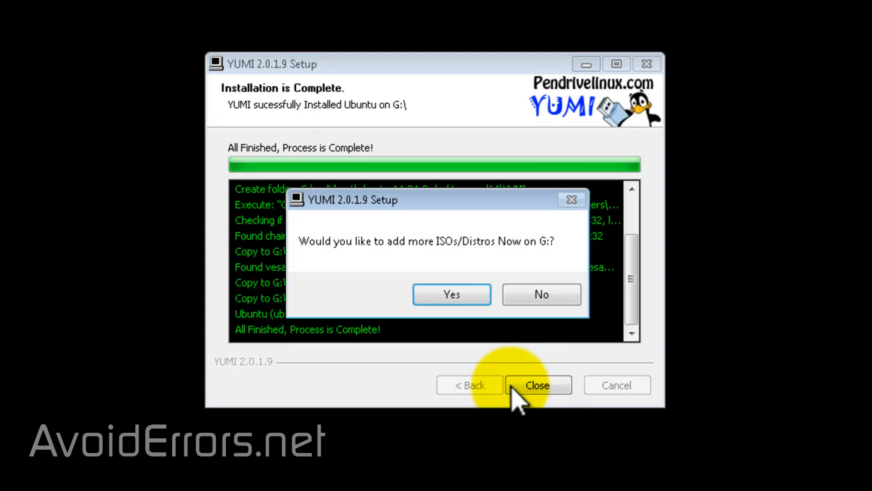
left_click(574, 309)
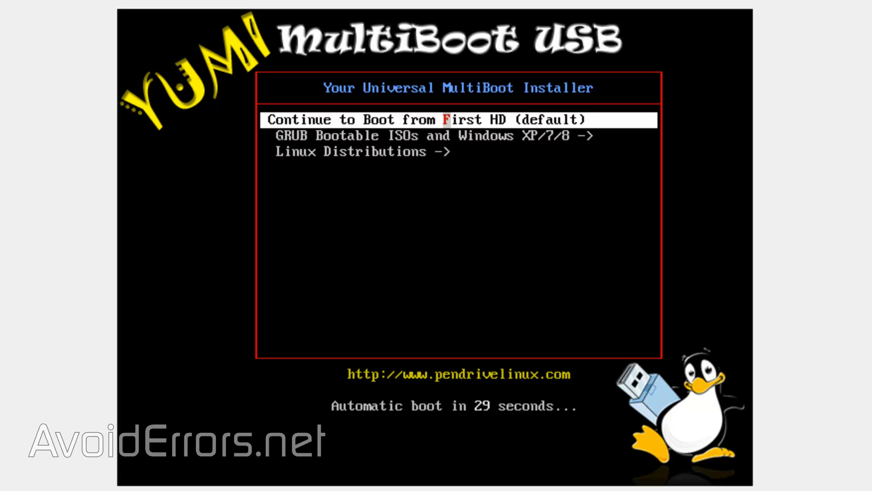
Step: Review the installer entries under GRUB Bootable ISOs and Windows XP/7/8 and return to the main boot menu
key("Down")
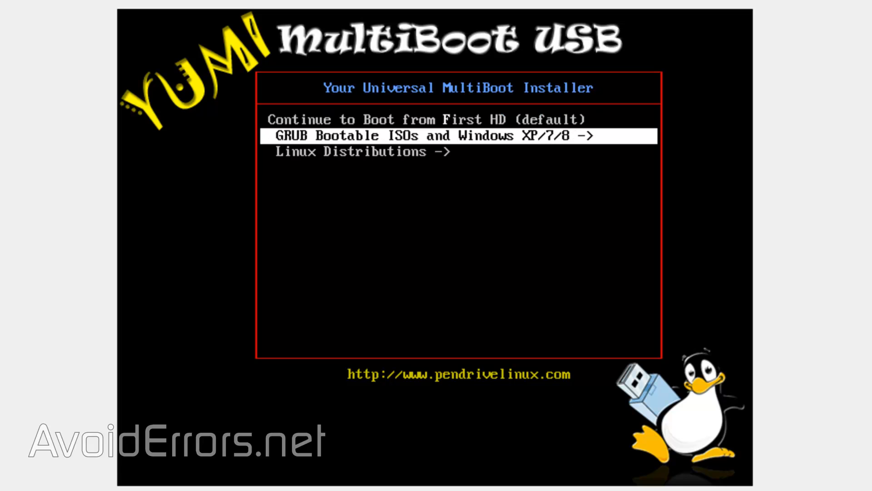
key("Down")
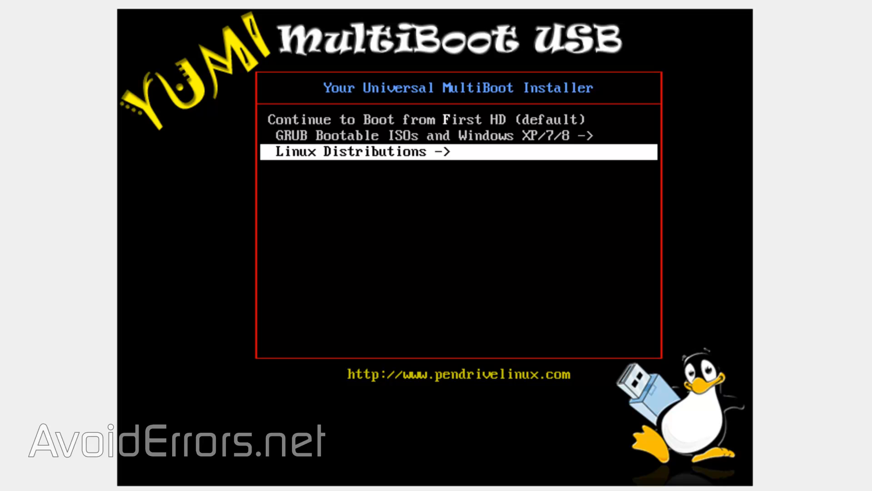
key("Up")
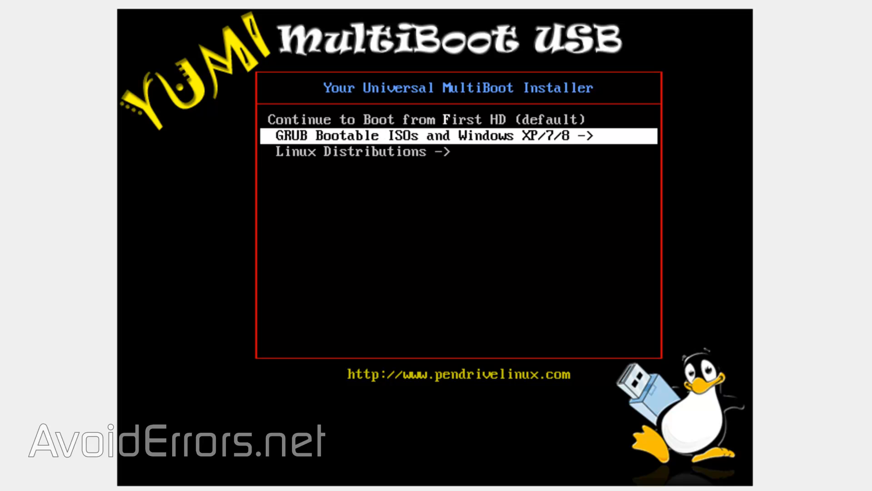
key("Return")
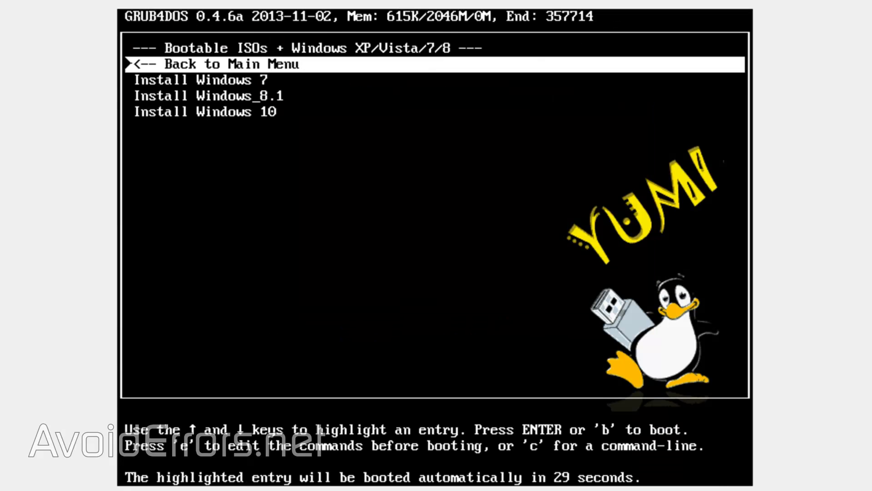
key("Down")
key("Down")
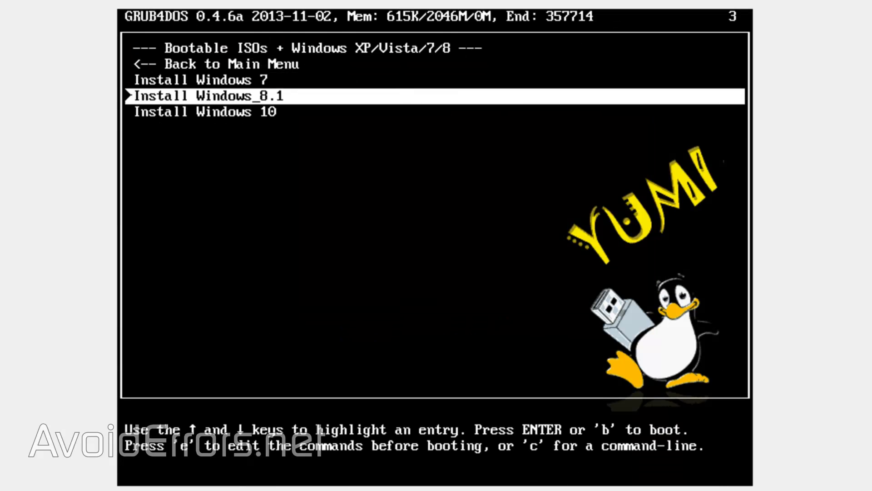
key("Down")
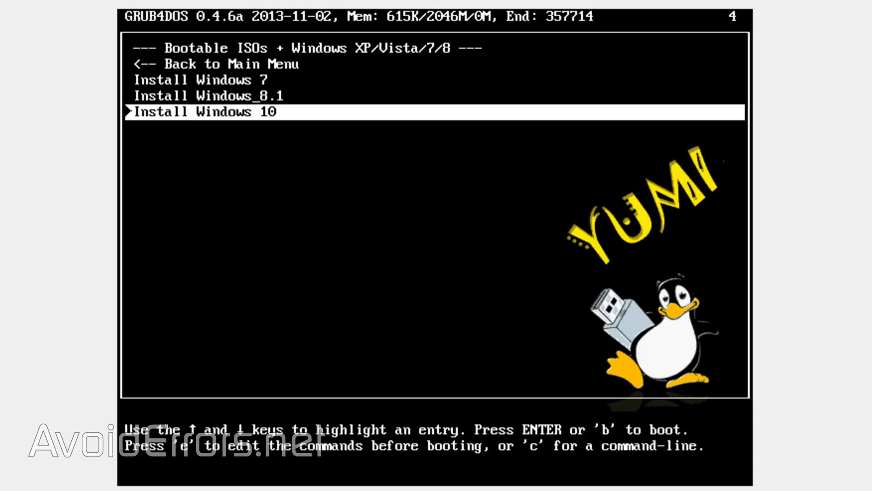
key("Up")
key("Up")
key("Up")
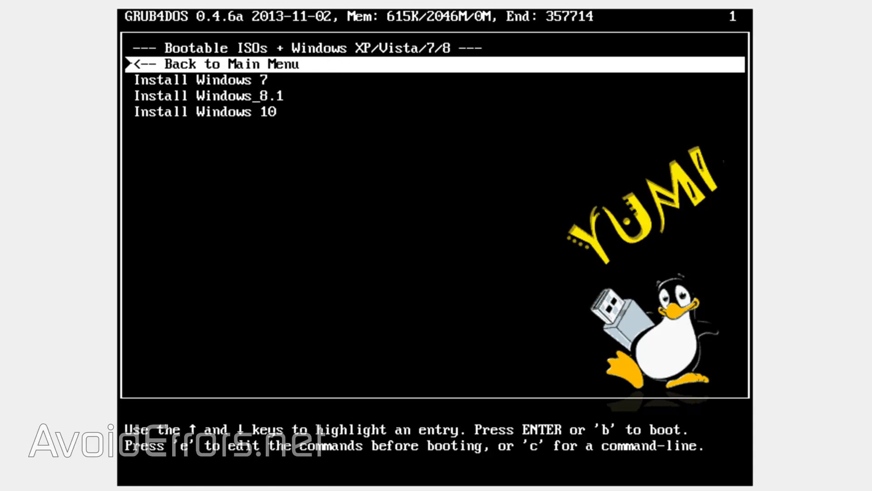
key("Return")
Step: Review the entries under Linux Distributions and return to the main boot menu
key("Down")
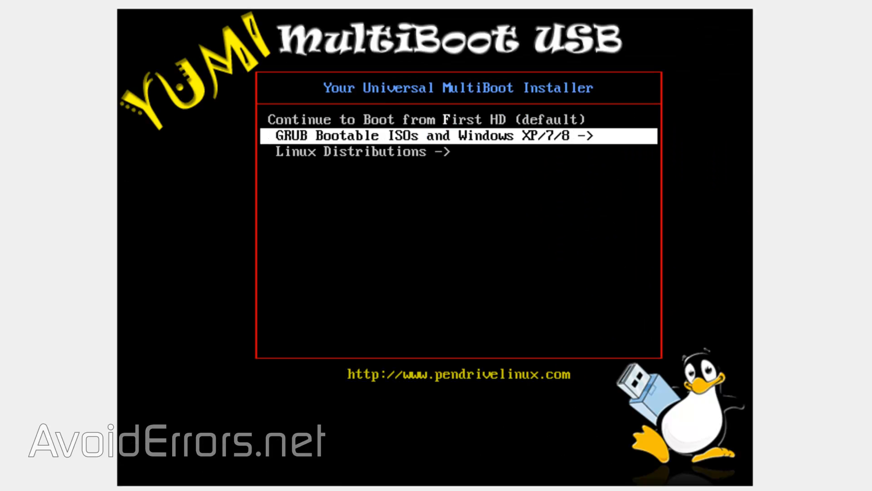
key("Down")
key("Return")
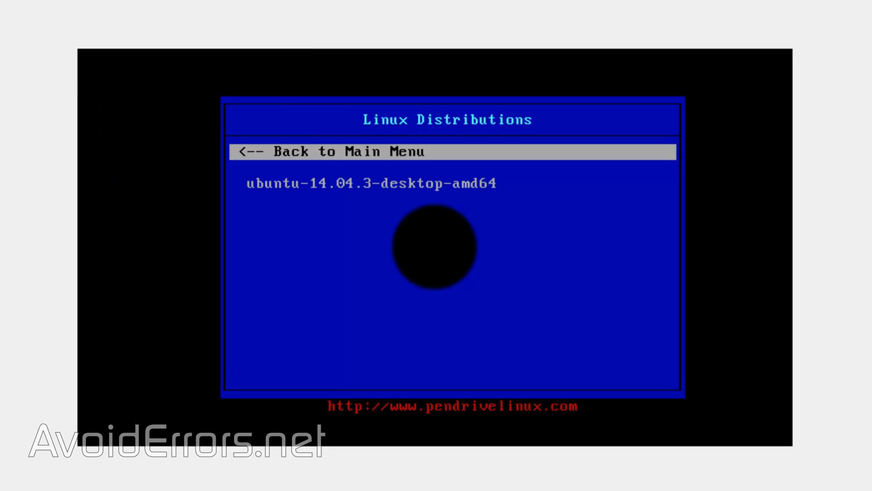
key("Down")
key("Up")
key("Return")
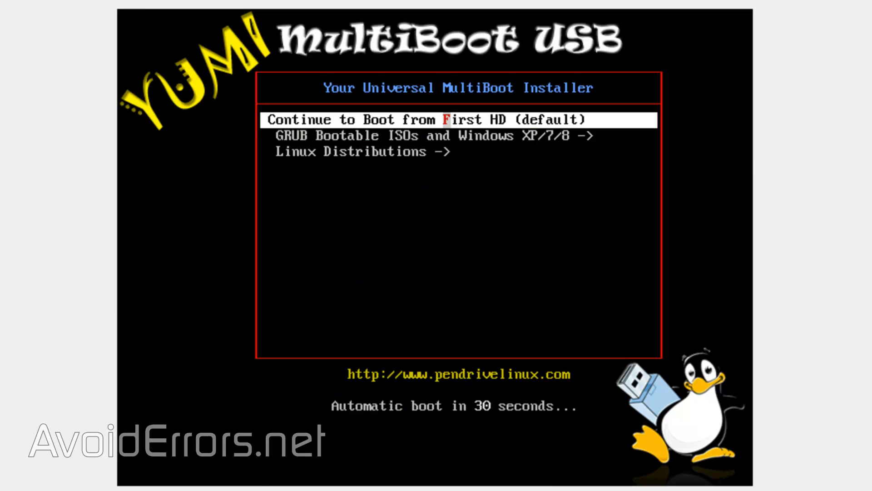
Step: Boot the Install Windows 10 entry from the GRUB Bootable ISOs and Windows XP/7/8 list
key("Down")
key("Return")
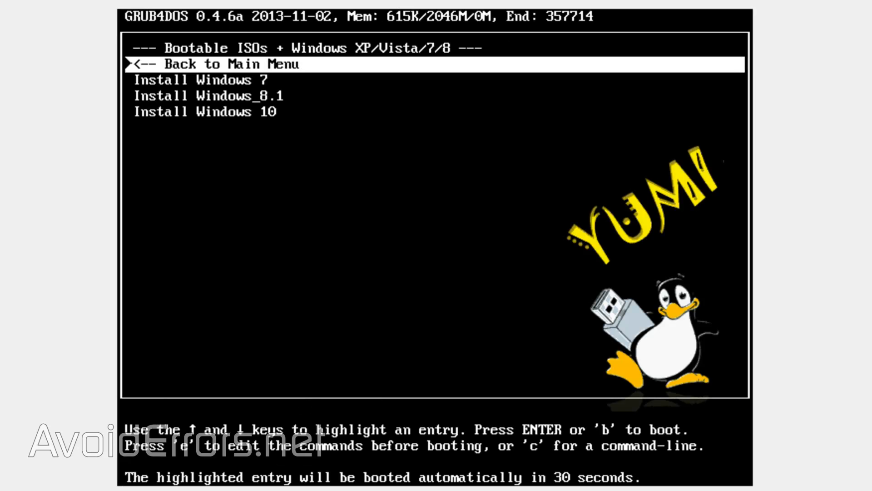
key("Down")
key("Down")
key("Down")
key("Return")
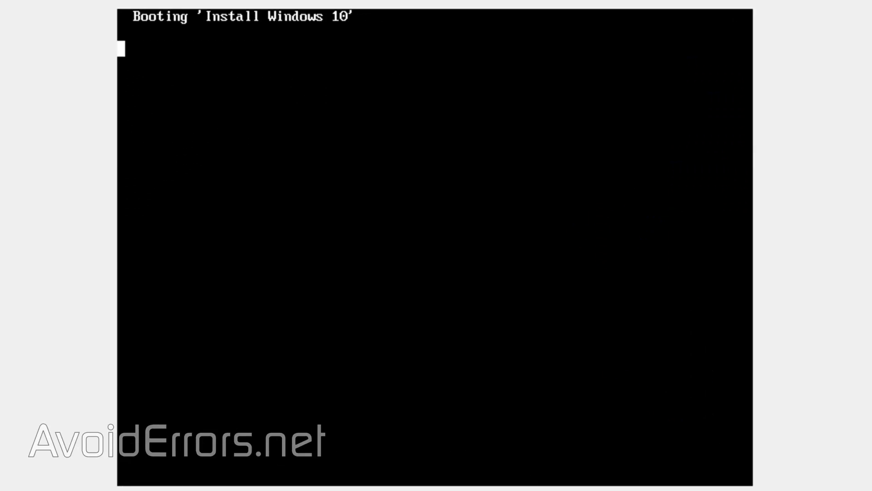